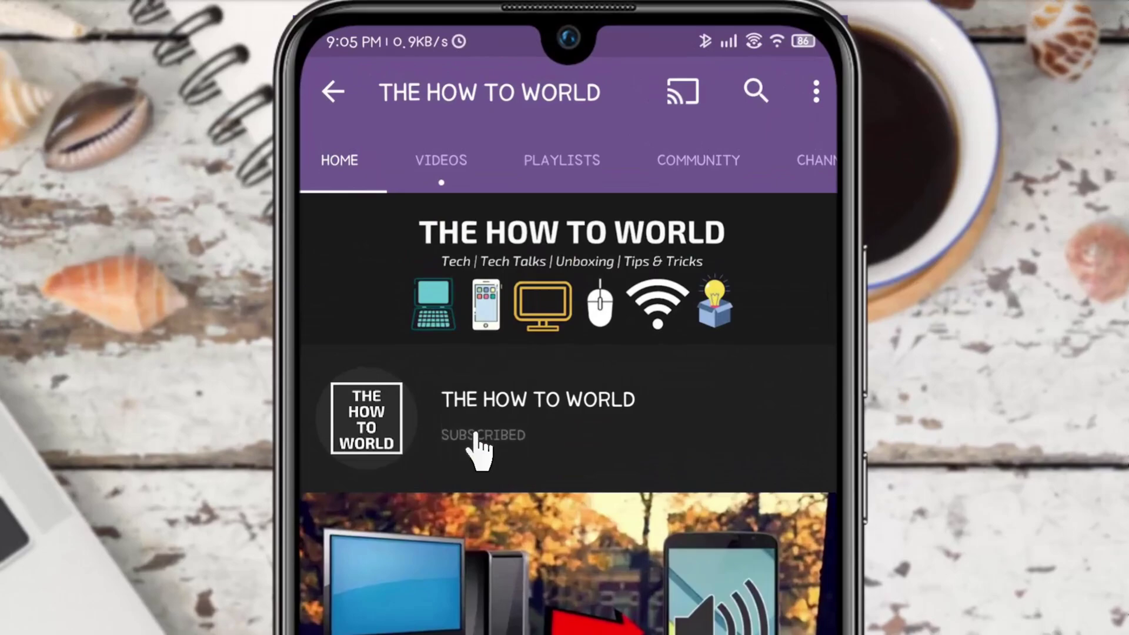
Play the Laxmi Misthan Bhandar clip and open Chrome's context menu over the video
click(808, 435)
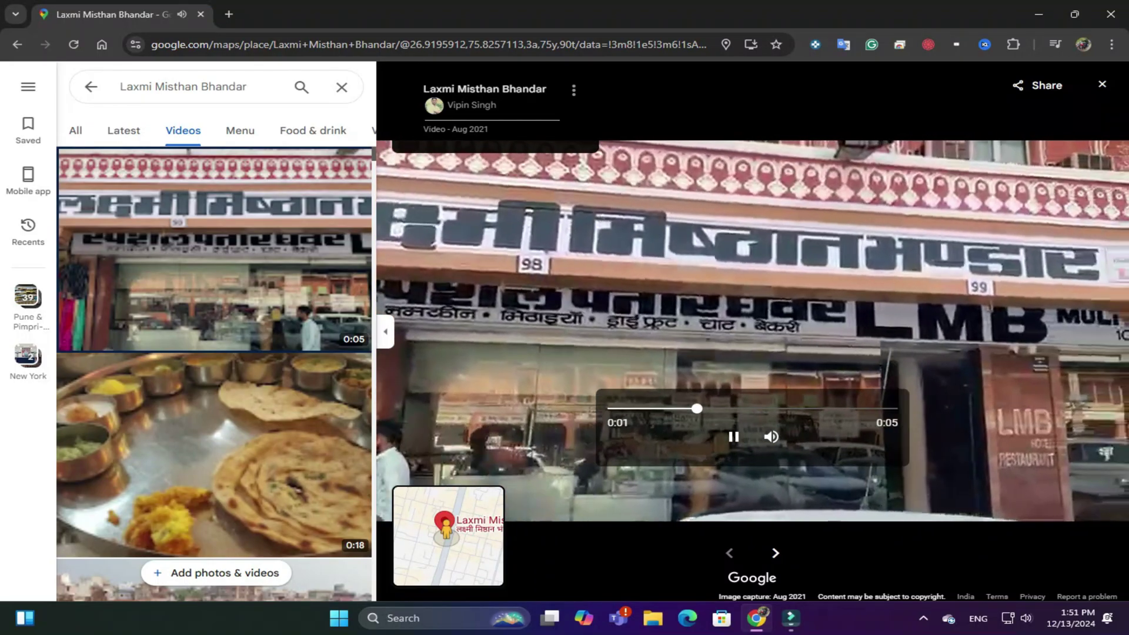
right_click(773, 250)
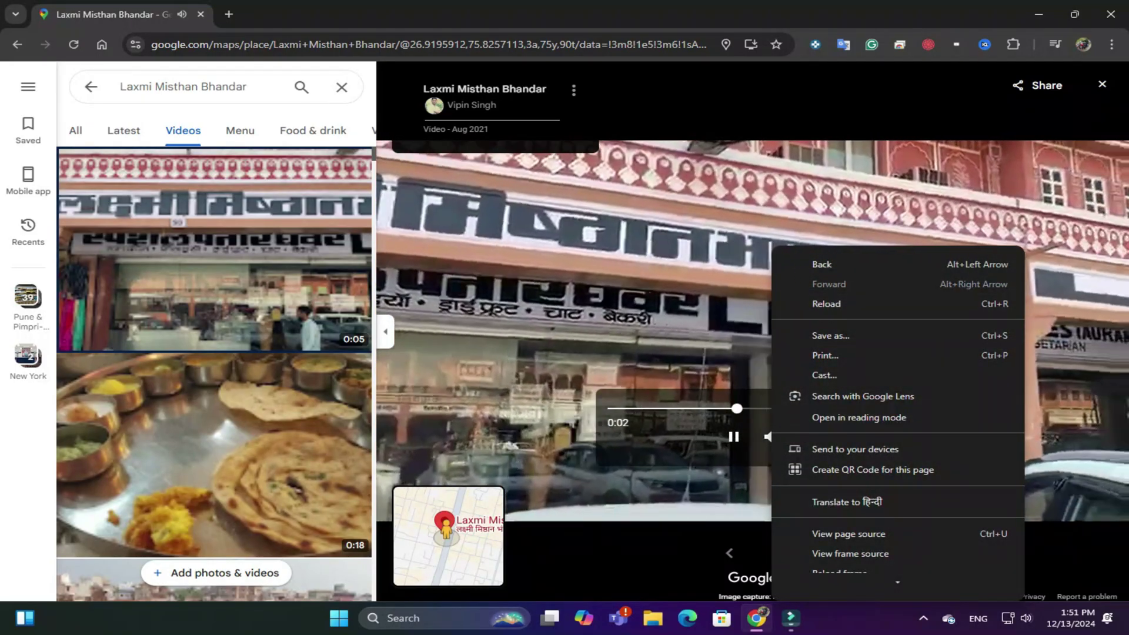
scroll(850, 544, down, 1)
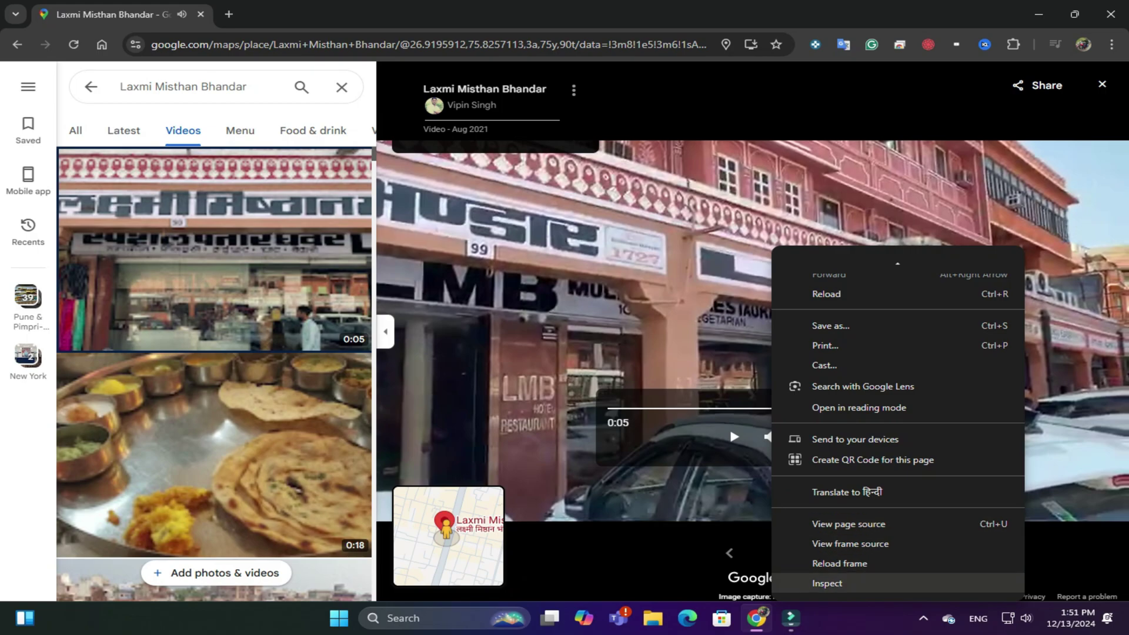
Inspect the page and select the video element's src link under the body node
click(828, 583)
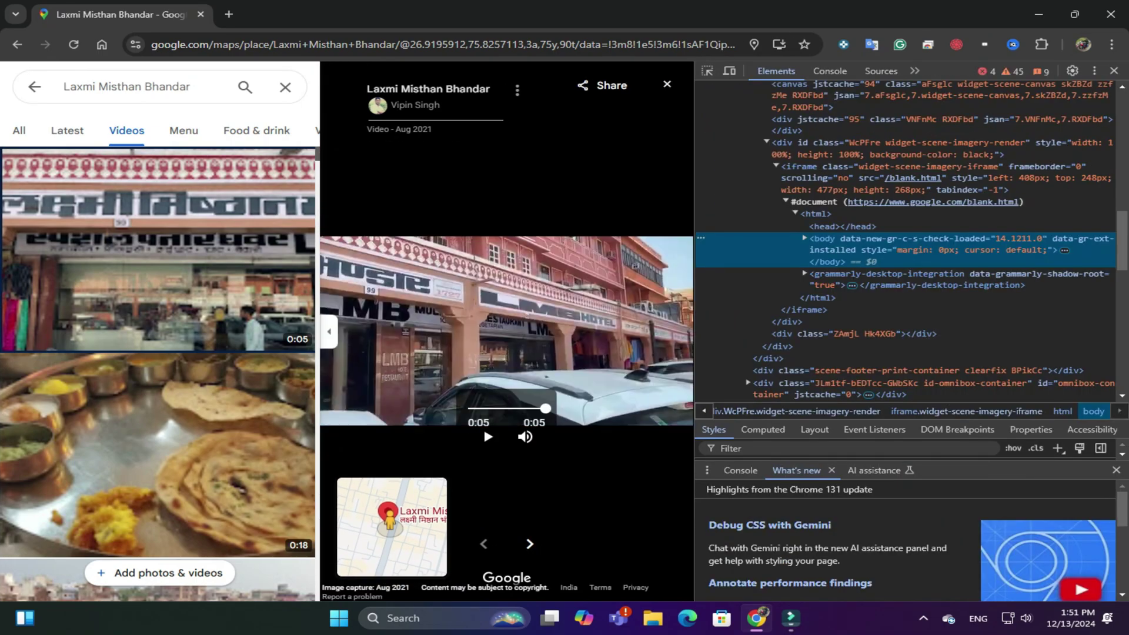
click(804, 238)
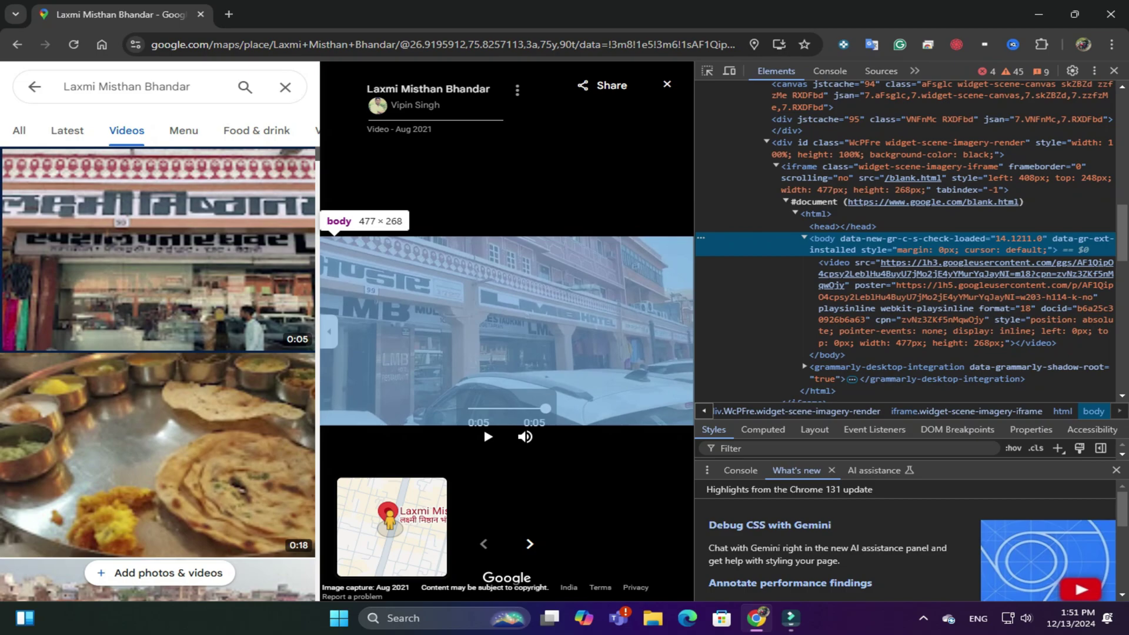
click(834, 262)
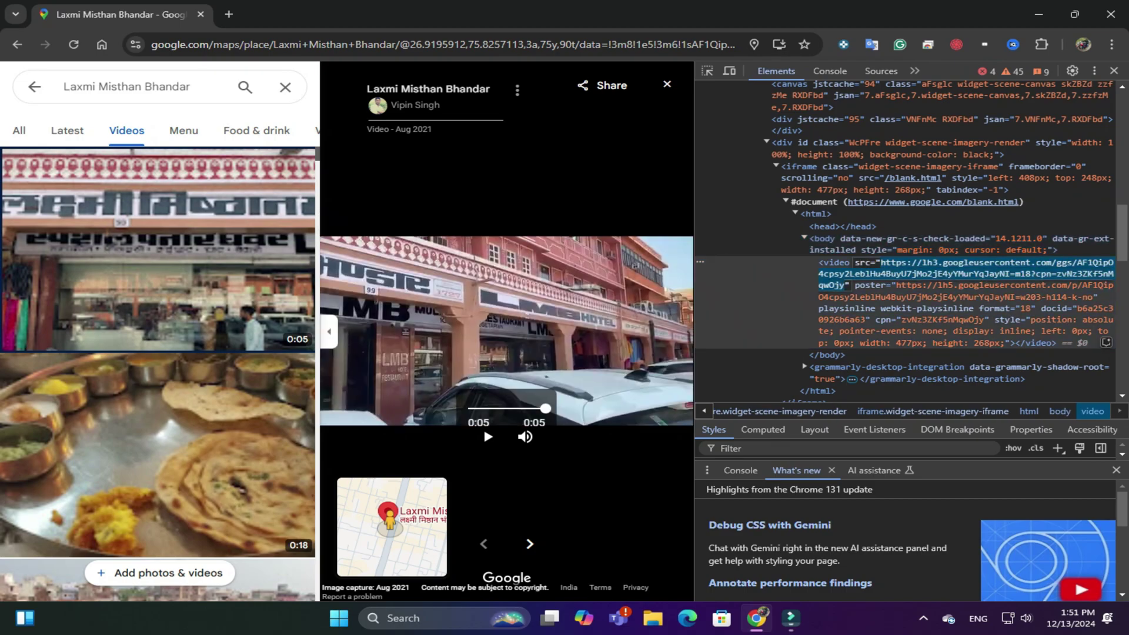
Open the video's src URL in a new tab and show its video context menu
ctrl+click(997, 262)
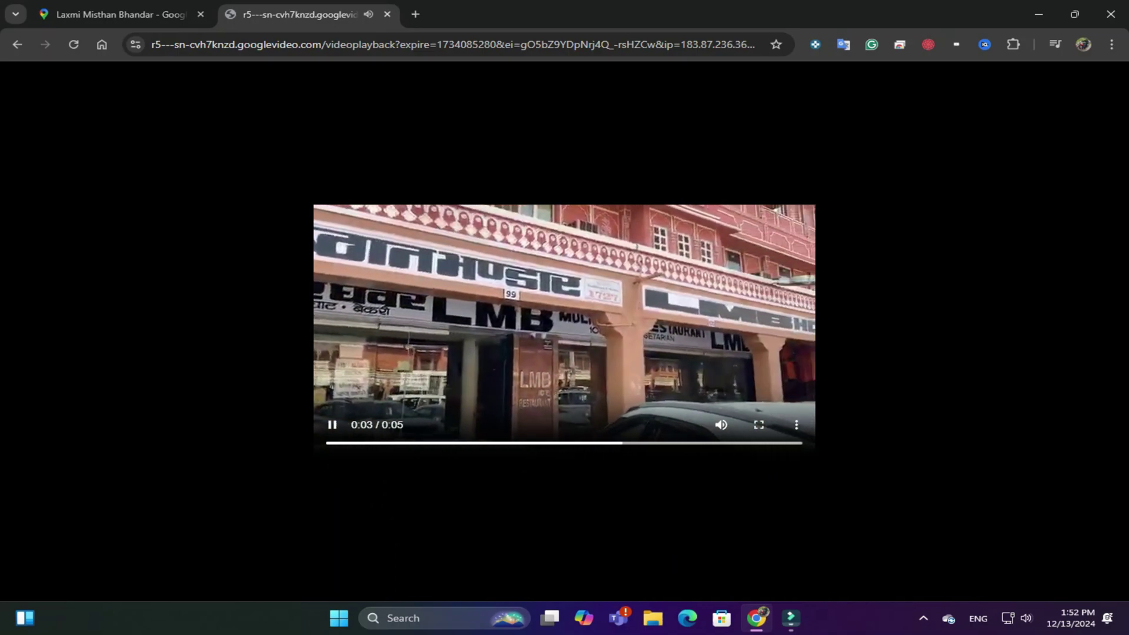
right_click(539, 291)
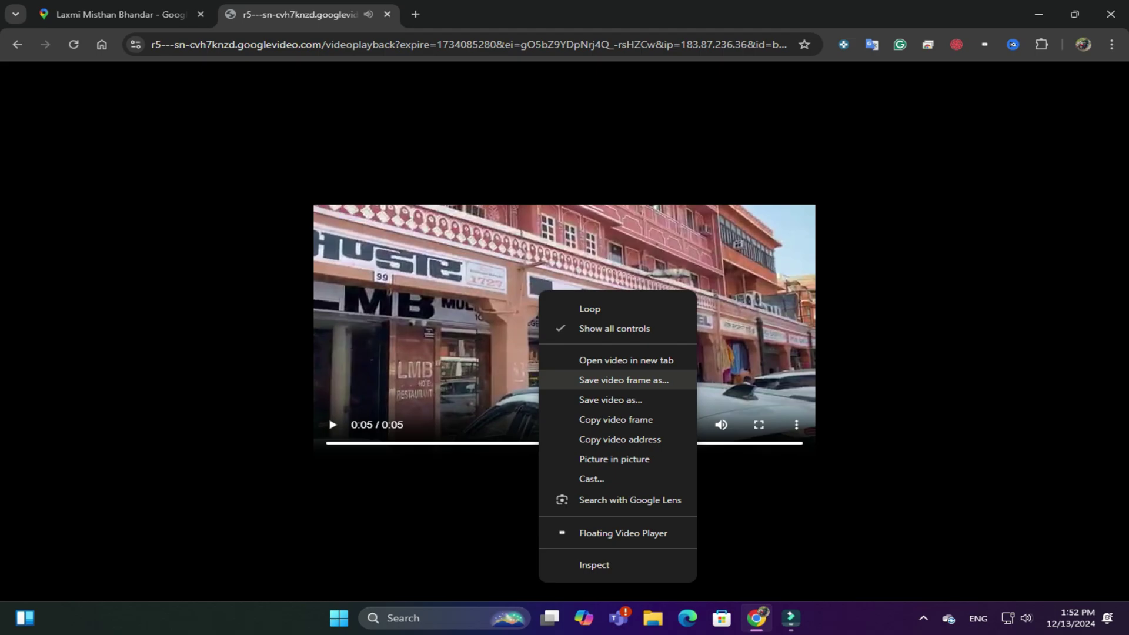
Save the video as ABC.mp4 via Save video as
click(610, 400)
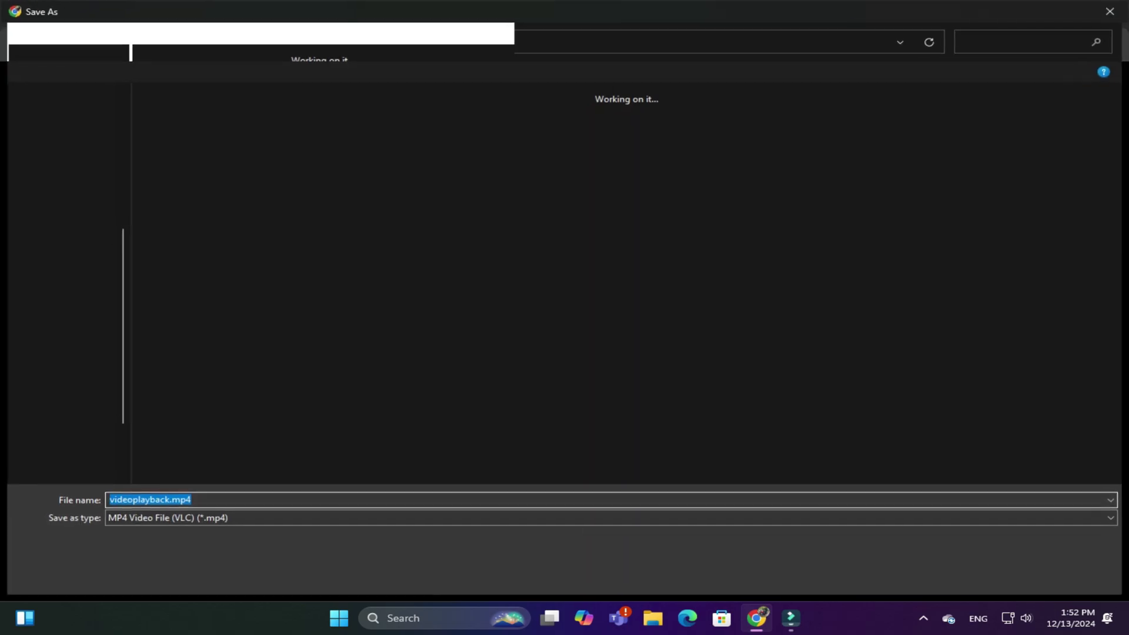
text(ABC)
click(997, 575)
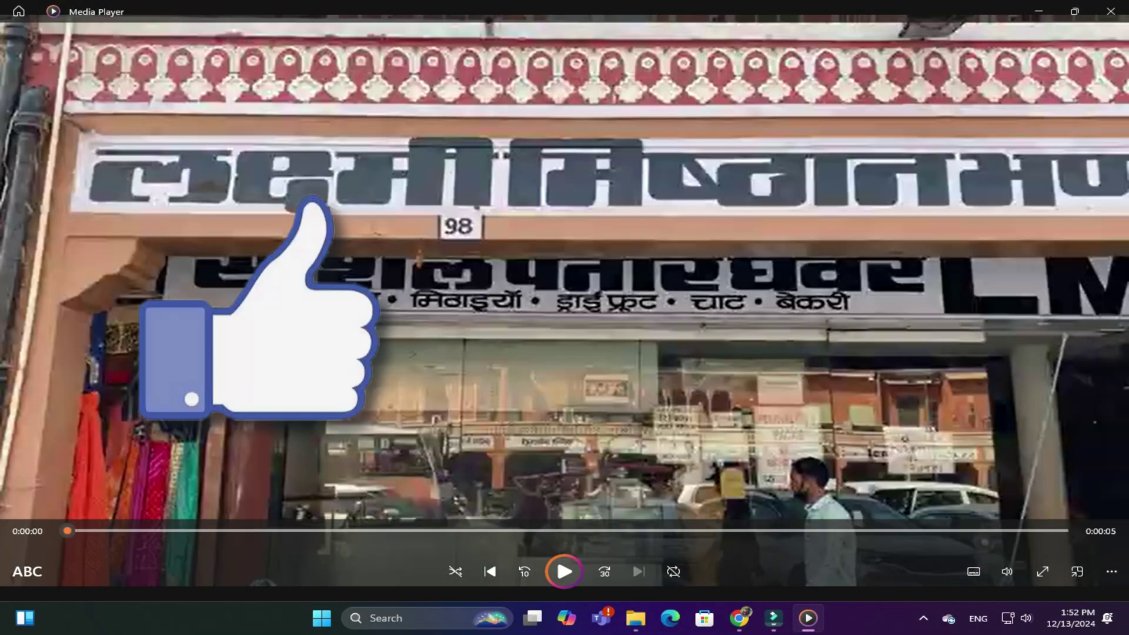
Start playback of ABC.mp4 in Media Player
key(space)
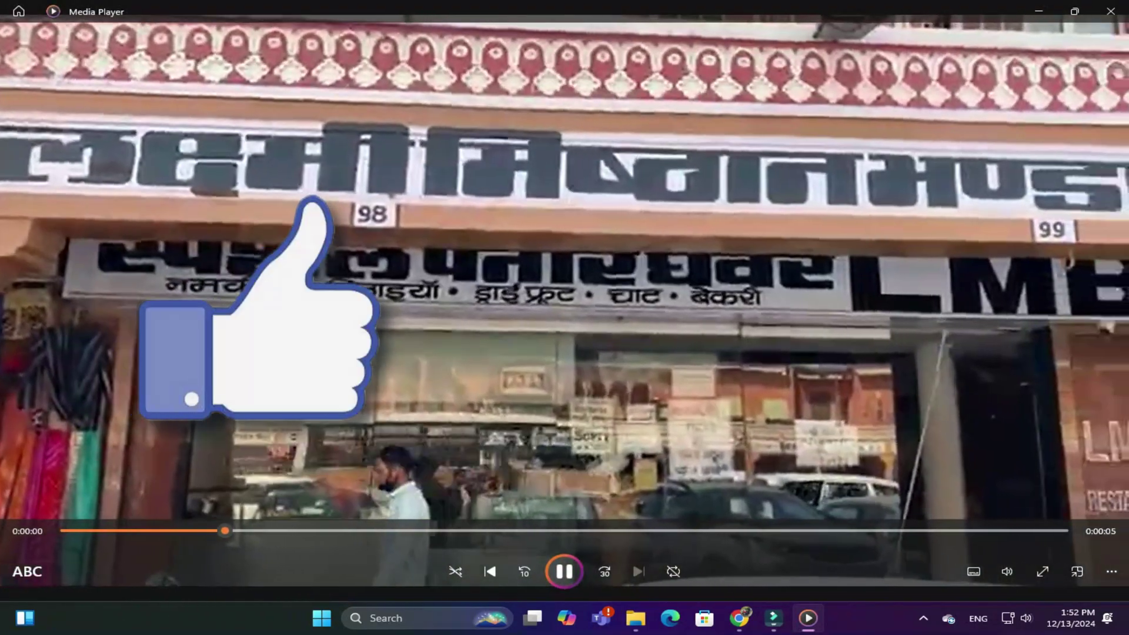